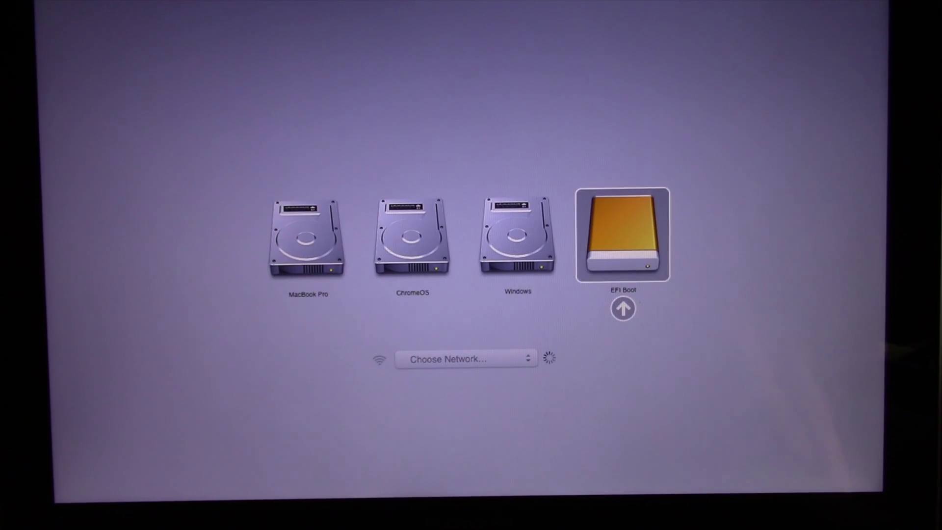
Boot Chrome OS from the EFI Boot drive and bring up the app launcher.
key(Return)
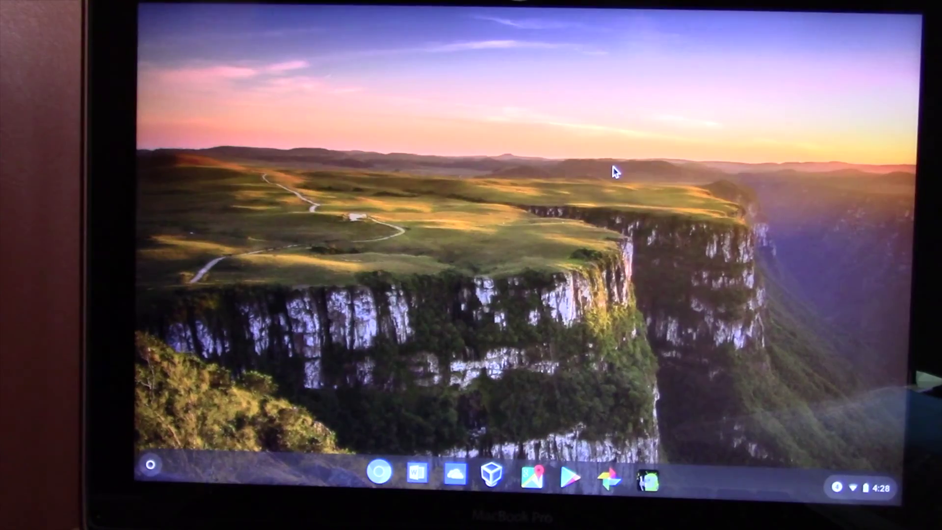
click(151, 465)
Browse the expanded app grid, close the launcher, and launch Chromium from the shelf.
click(518, 356)
scroll(501, 345, down, 4)
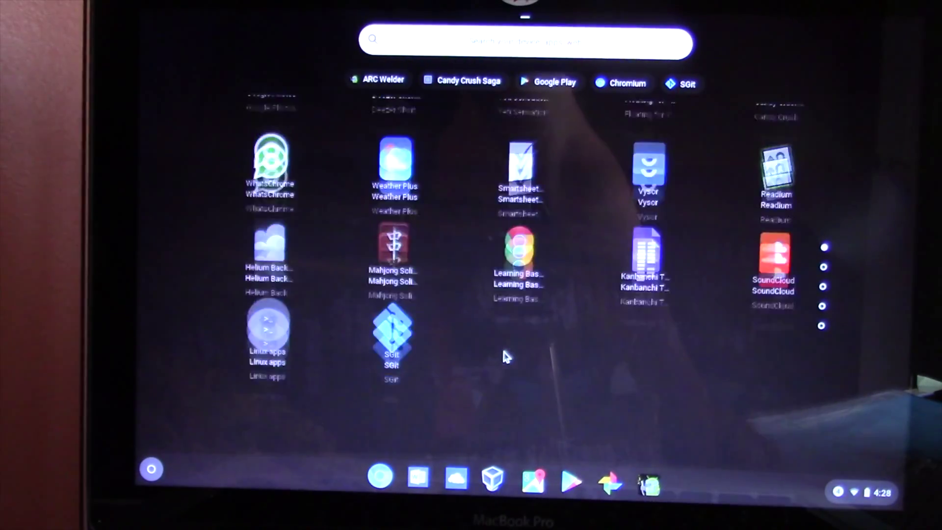
scroll(506, 355, down, 2)
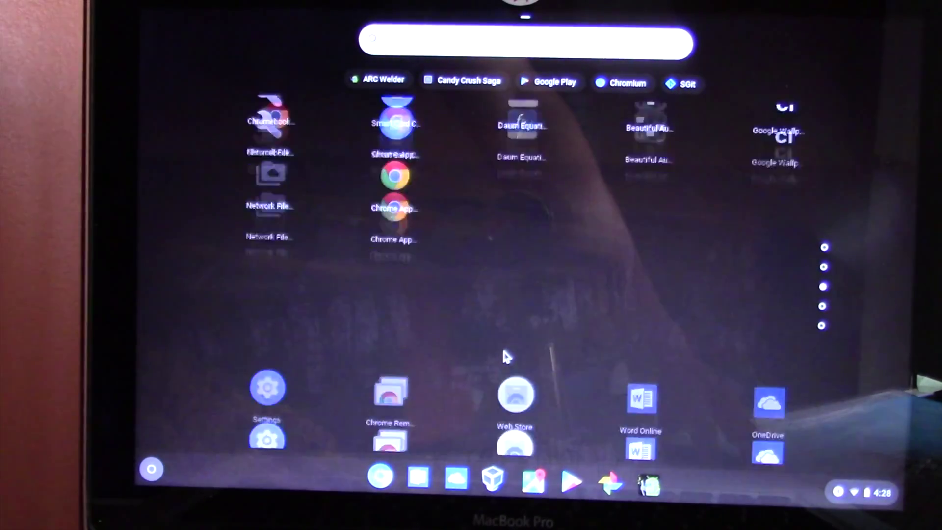
scroll(505, 357, up, 2)
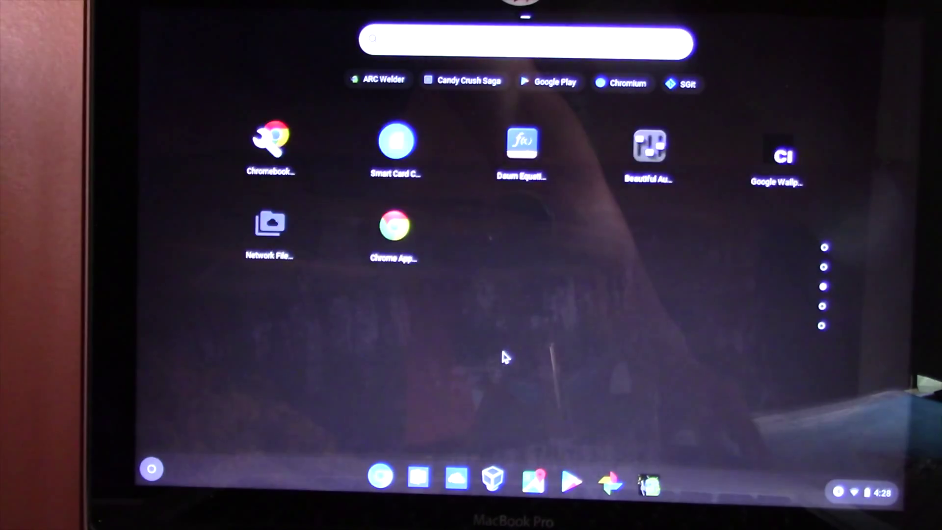
scroll(501, 345, up, 2)
click(501, 346)
click(380, 477)
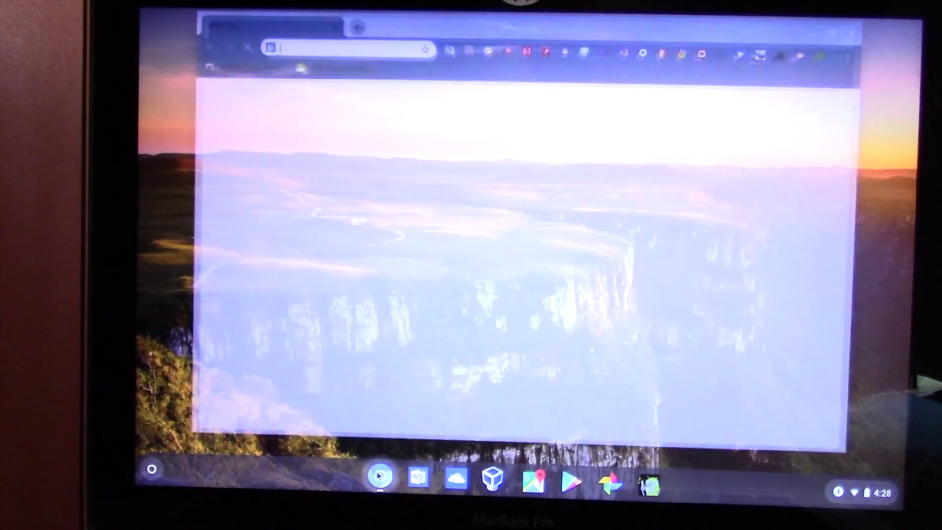
Open OneDrive and the Google Play Store in new Chromium tabs, then show the launcher.
click(457, 482)
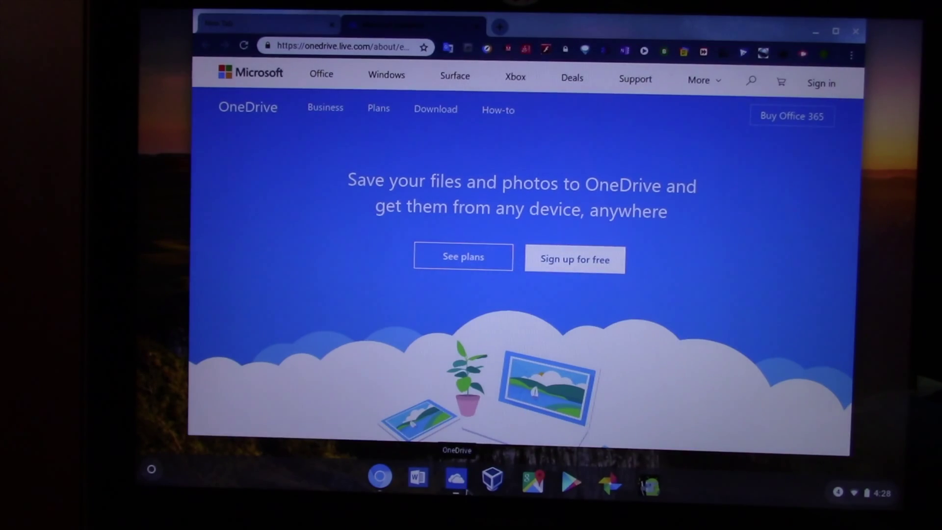
click(574, 485)
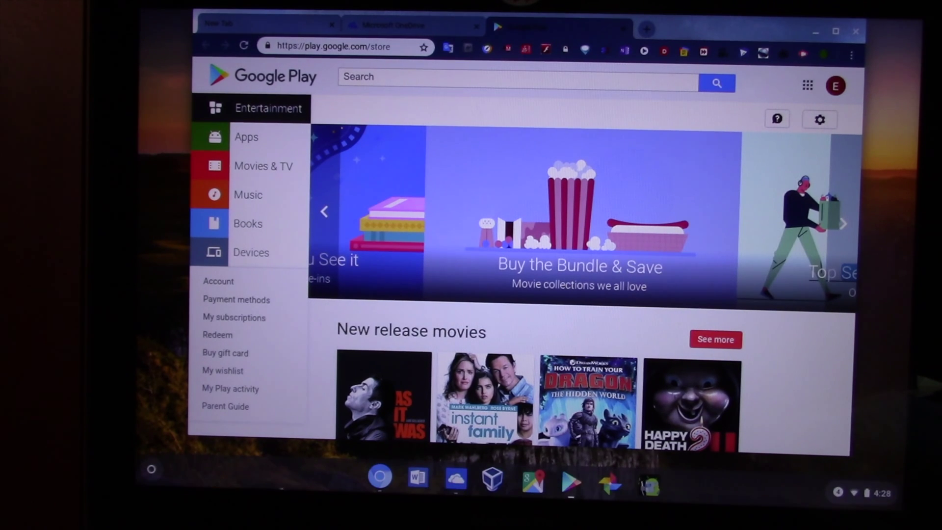
click(153, 470)
Play Cut the Rope box 1 level 2 to two stars (4709 points), then close it.
click(520, 366)
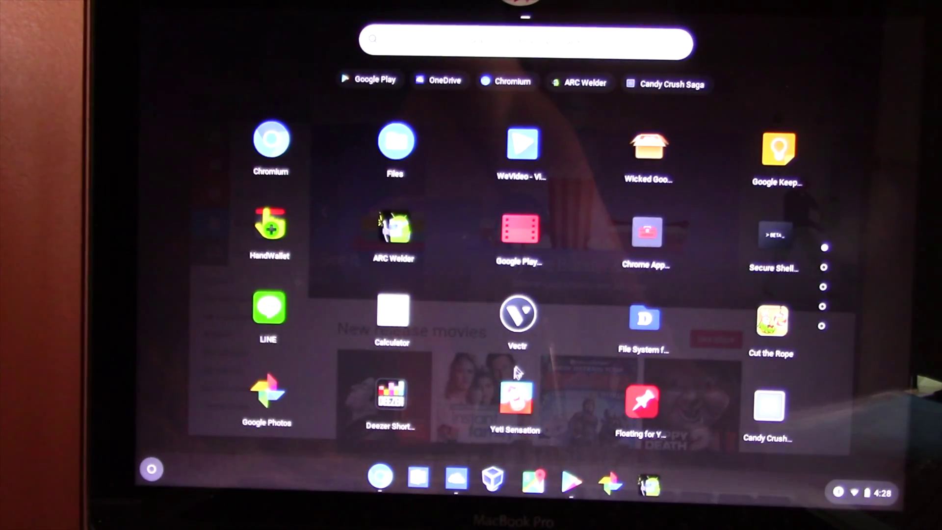
click(772, 321)
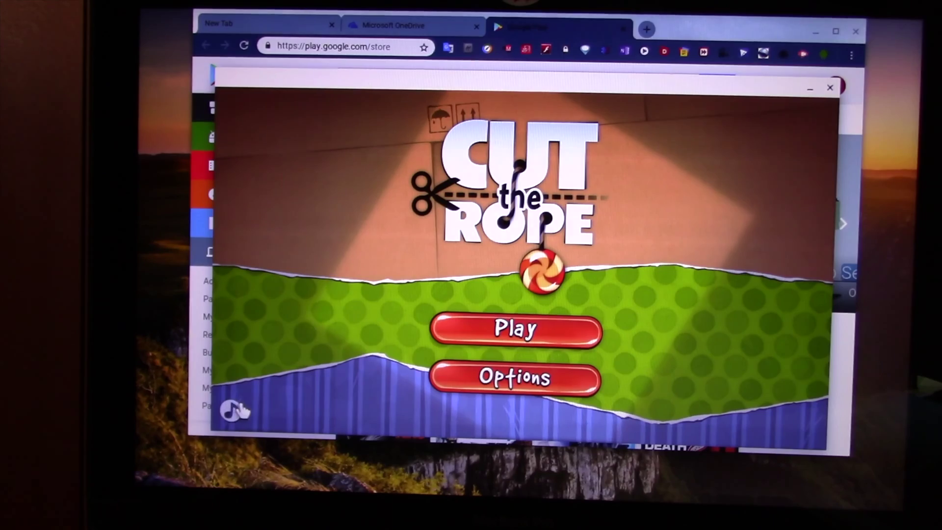
click(515, 329)
click(522, 309)
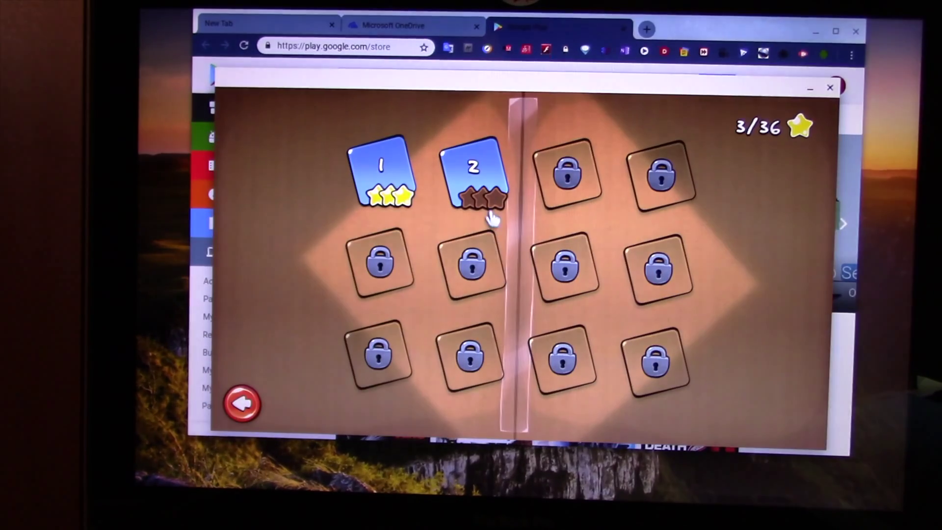
click(474, 173)
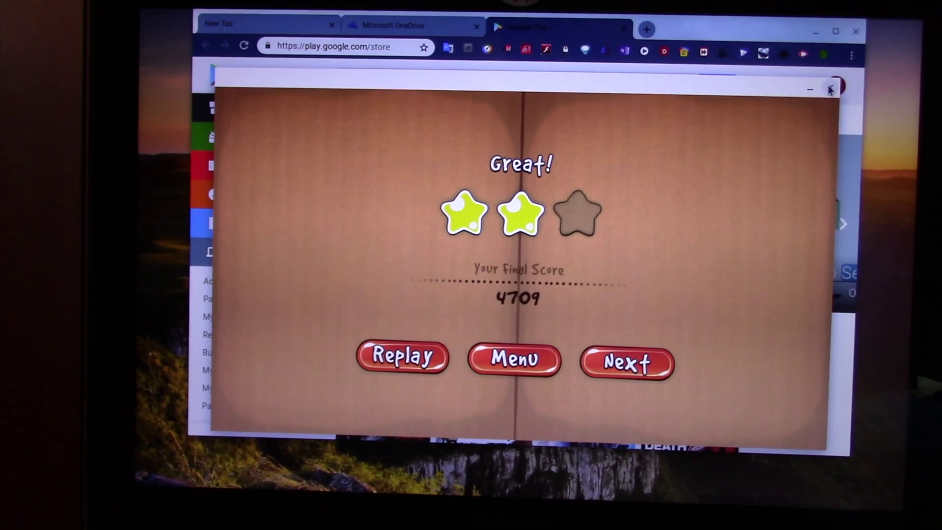
click(830, 89)
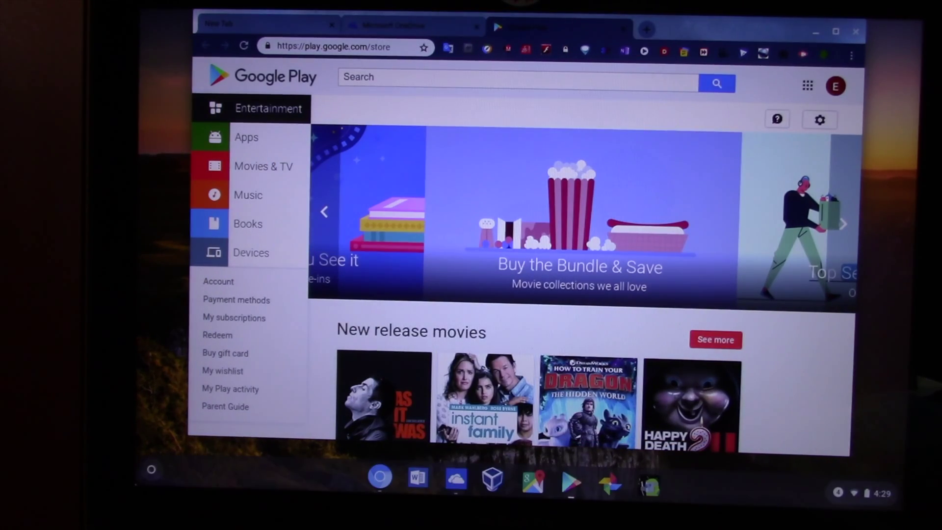
Launch Yeti Sensation from the launcher and view its options and credits.
click(150, 469)
click(520, 364)
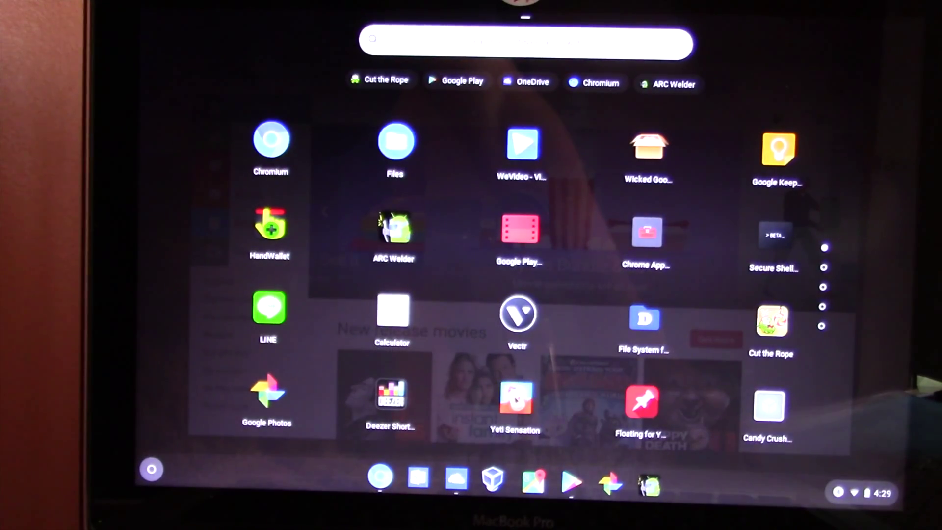
click(515, 398)
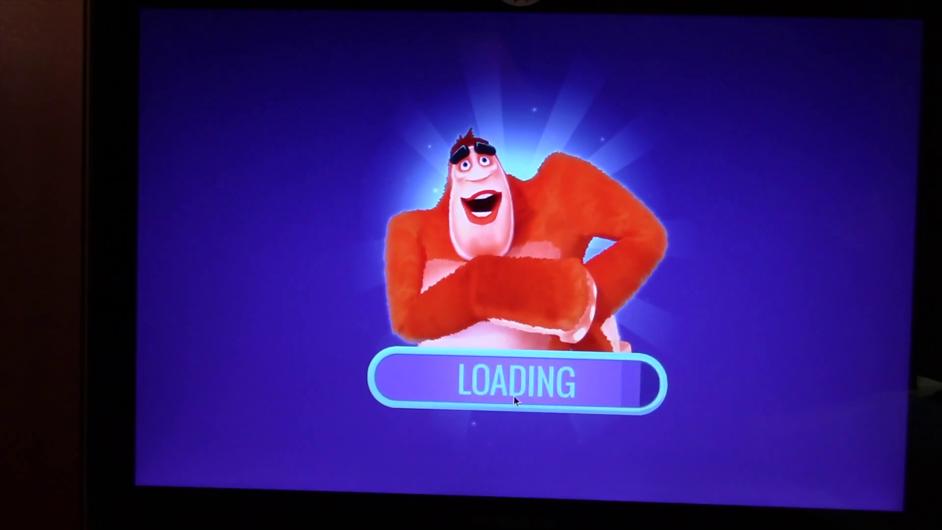
click(513, 396)
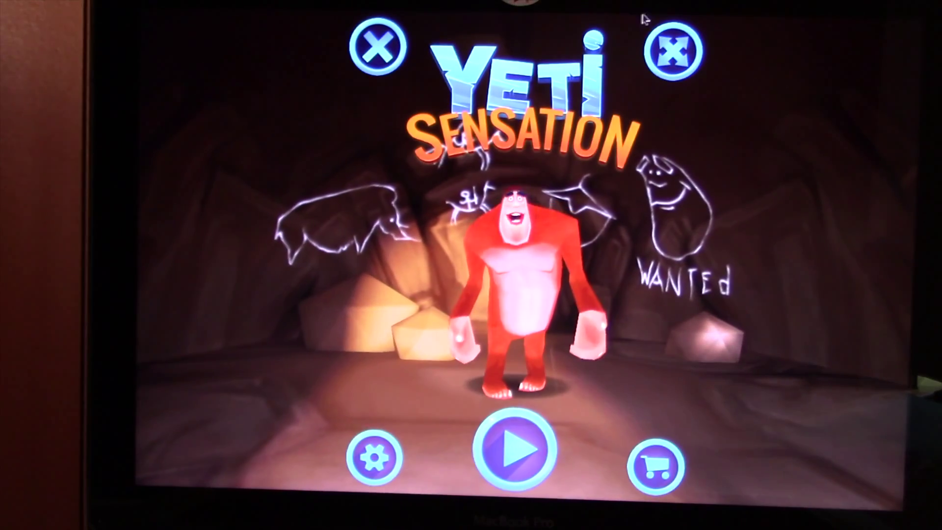
click(374, 457)
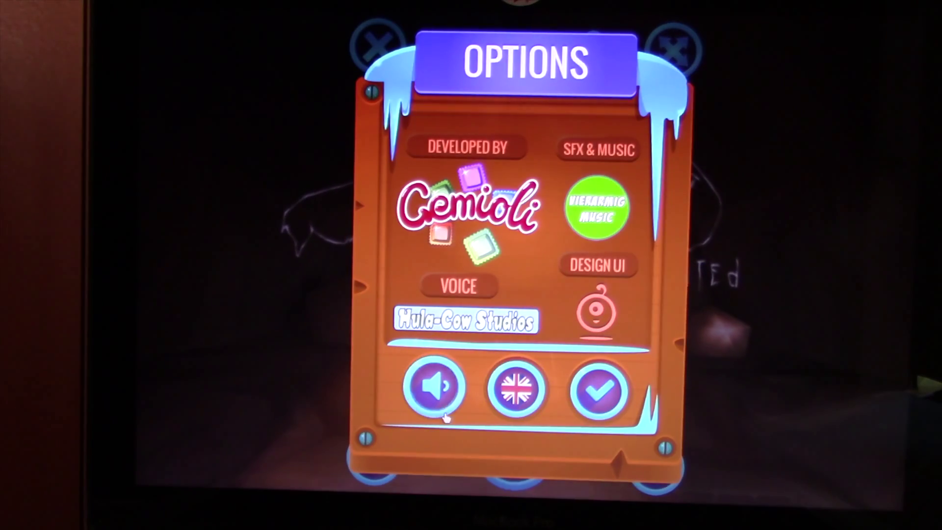
click(600, 392)
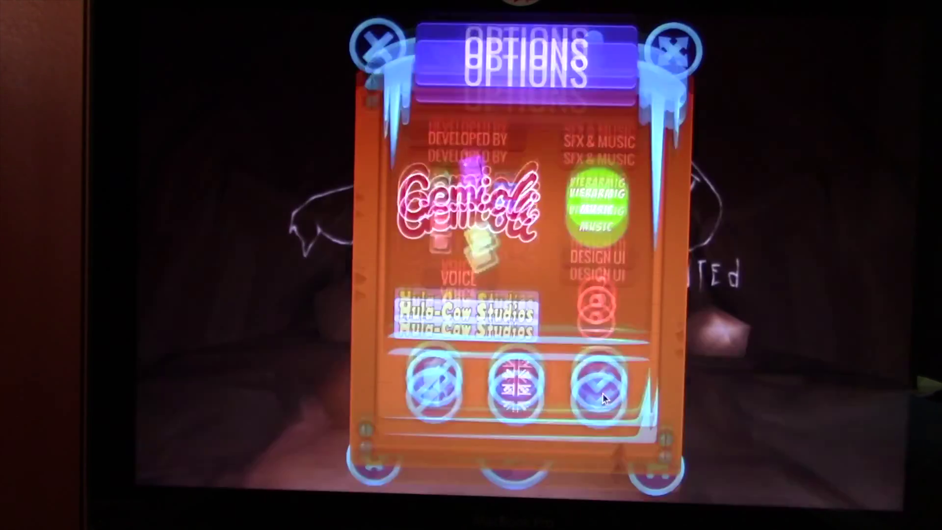
Play a snowy downhill run, switching to the right and middle lanes, restarting after a crash.
click(517, 446)
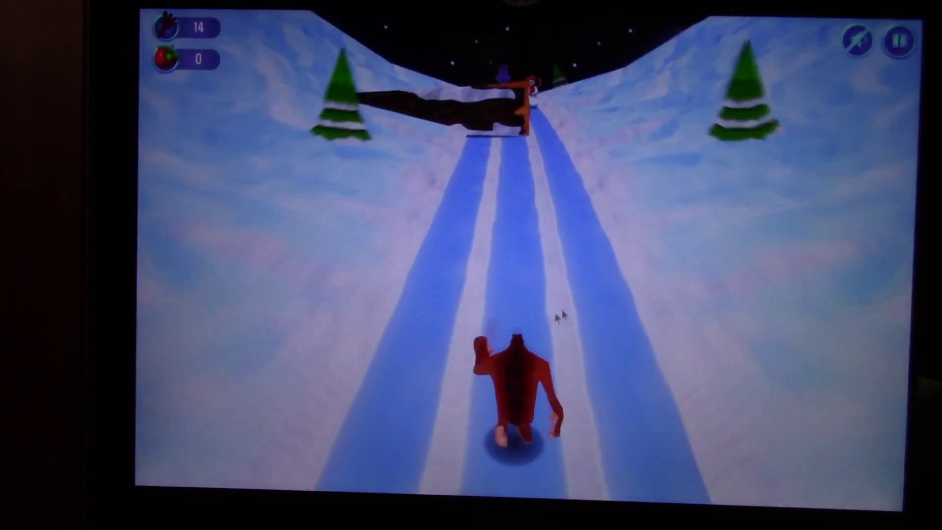
click(677, 322)
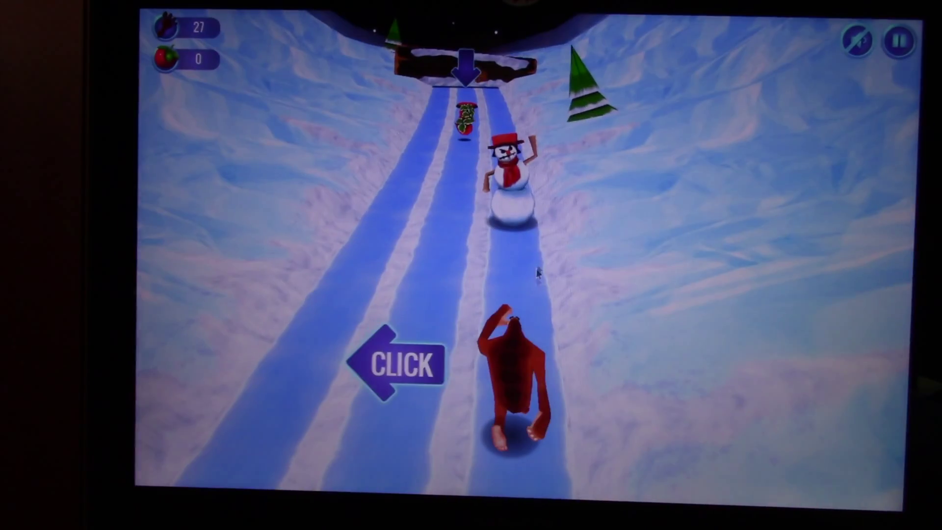
click(425, 211)
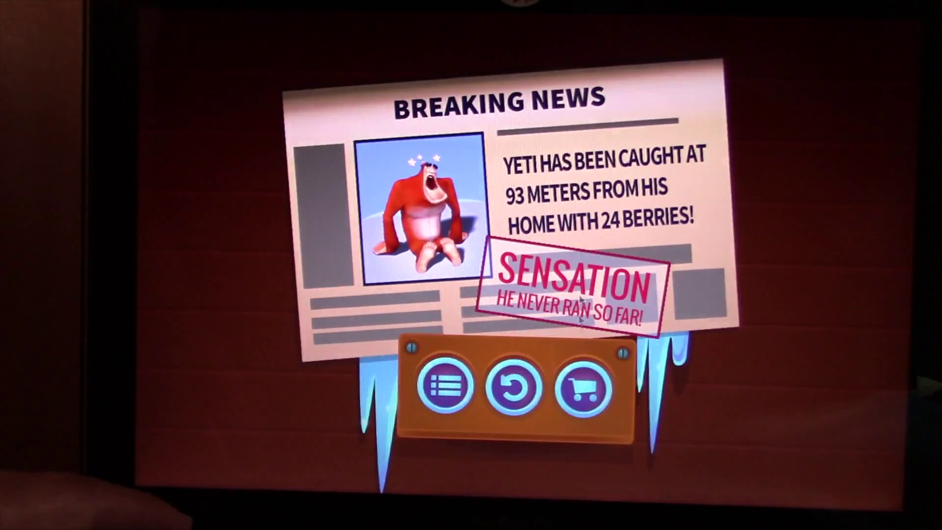
click(511, 385)
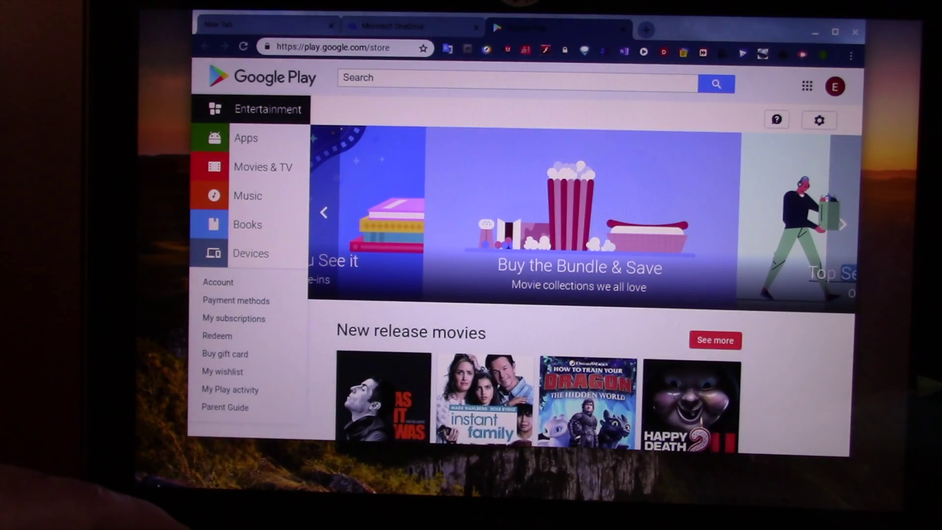
Briefly launch and close Mahjong Solitaire, then reopen the full app launcher.
click(150, 468)
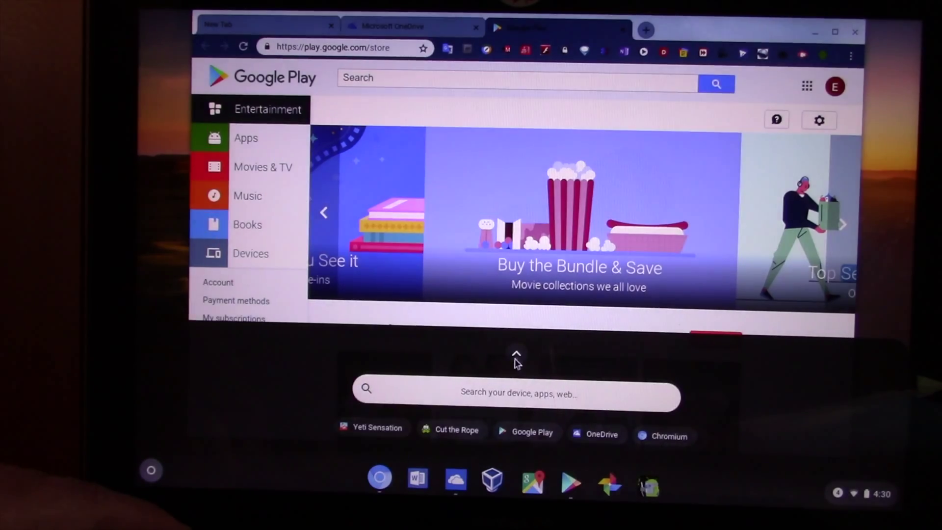
click(515, 355)
scroll(513, 351, down, 2)
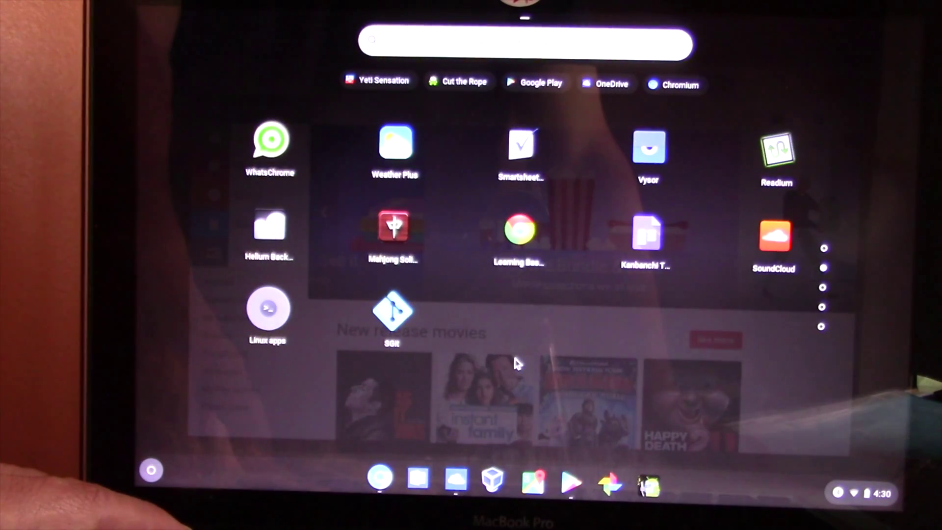
click(398, 232)
click(824, 49)
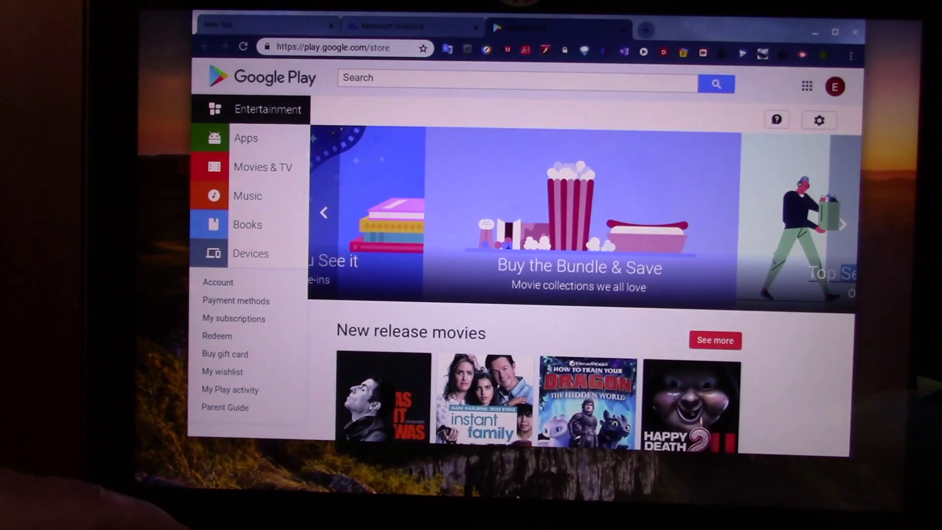
click(151, 472)
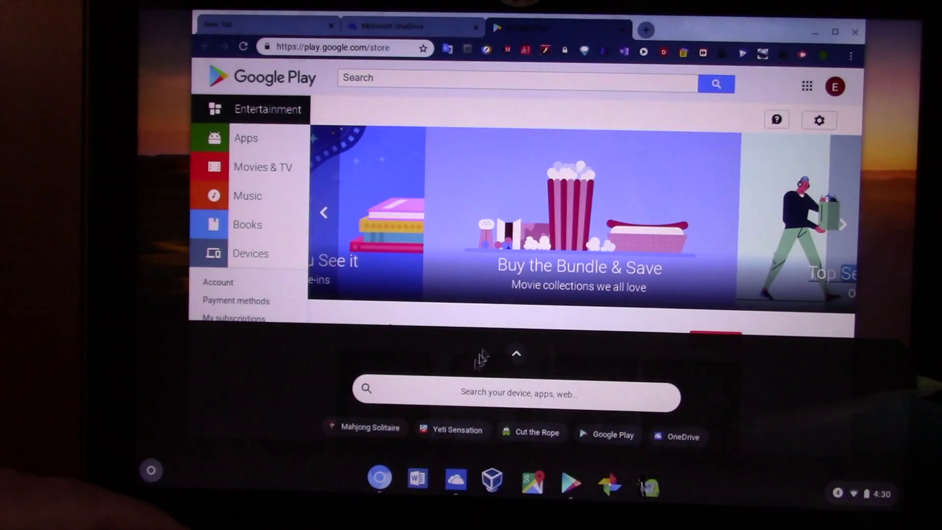
click(516, 357)
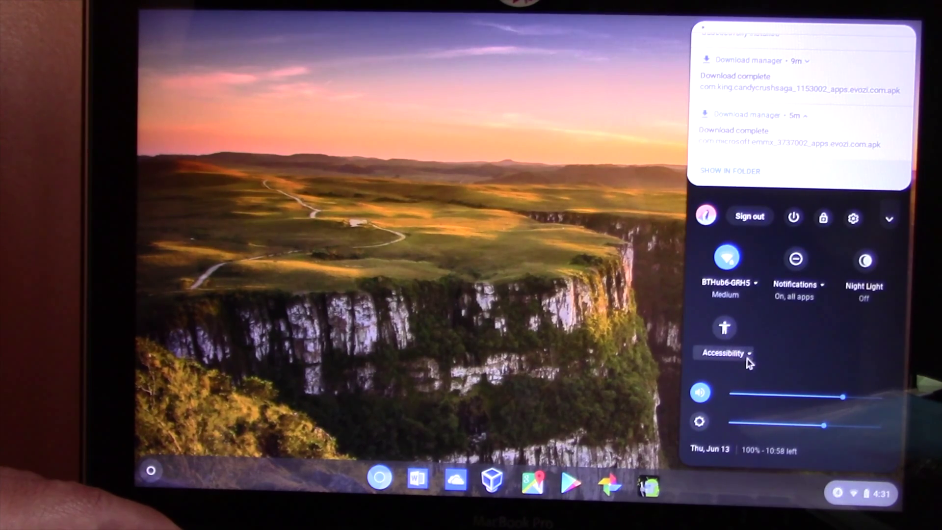